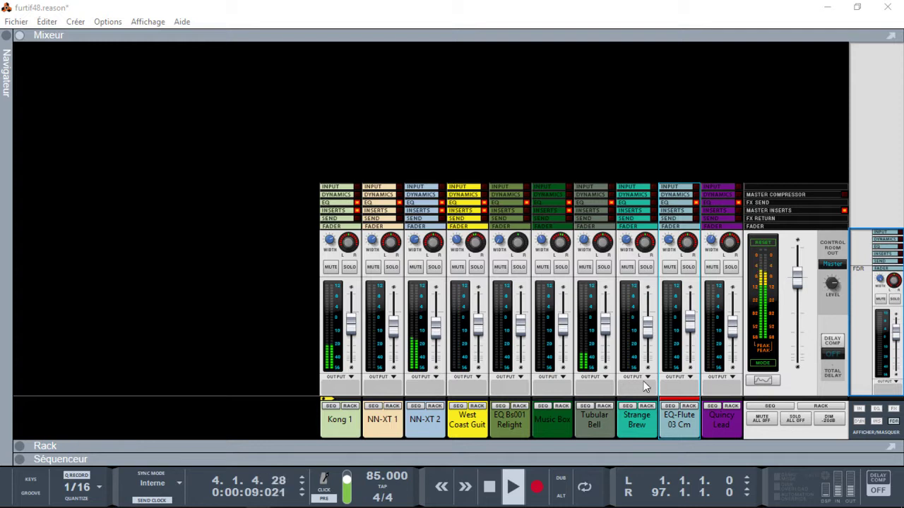
Step: Open the Spectrum EQ window and inspect the EQ curves of Kong 1, NN-XT 1, NN-XT 2, West Coast Guit and EQ Bs001 Relight
click(648, 456)
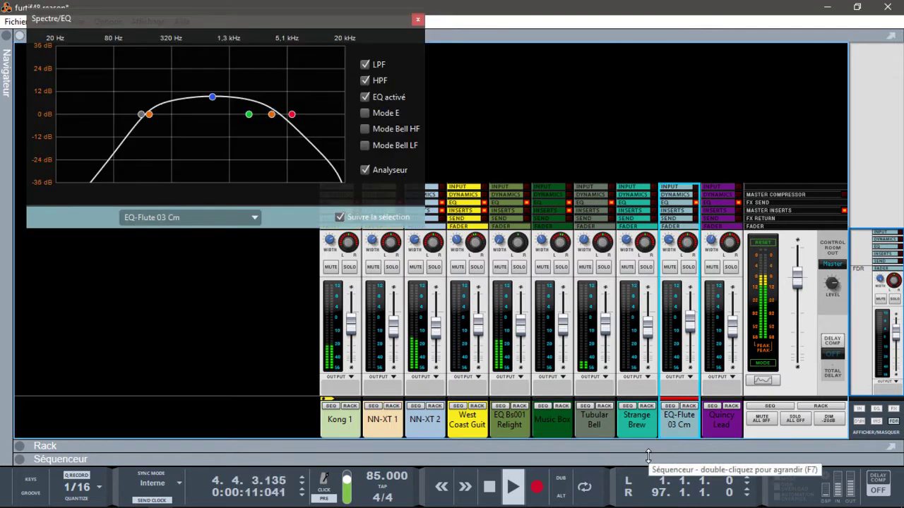
click(341, 422)
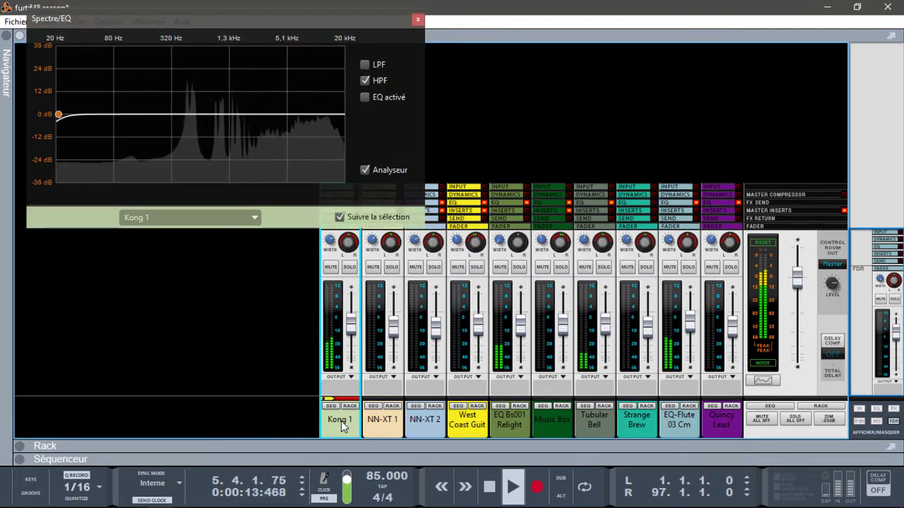
click(382, 433)
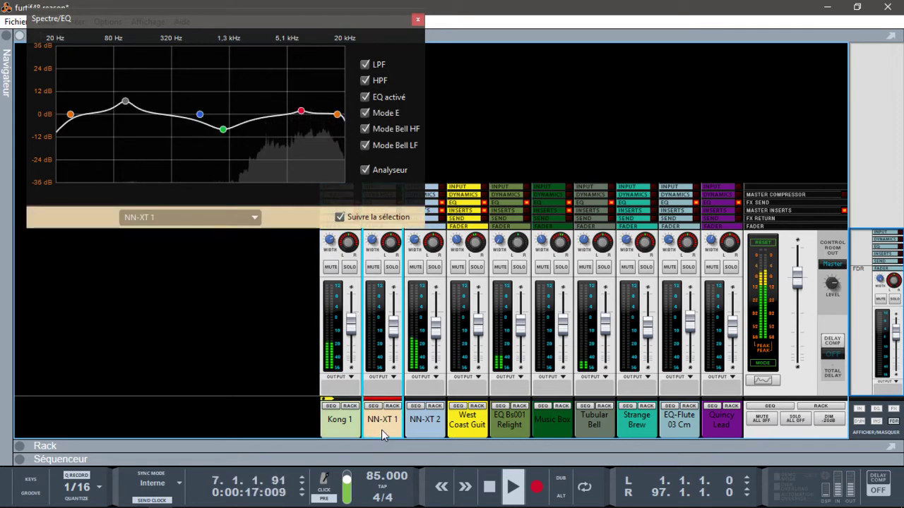
click(432, 431)
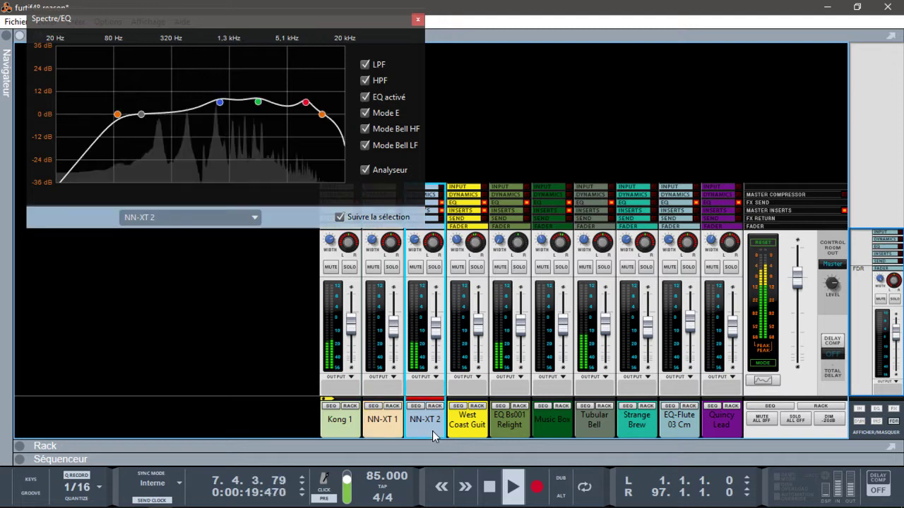
click(474, 429)
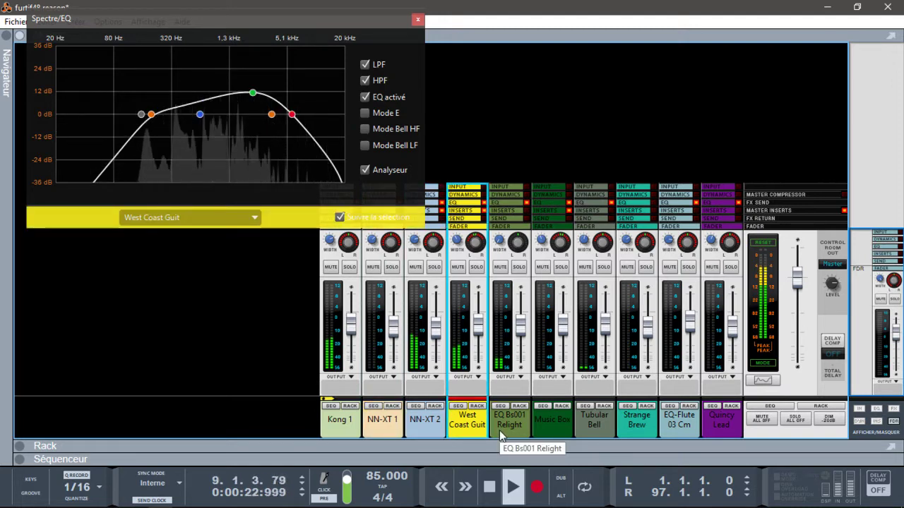
click(499, 430)
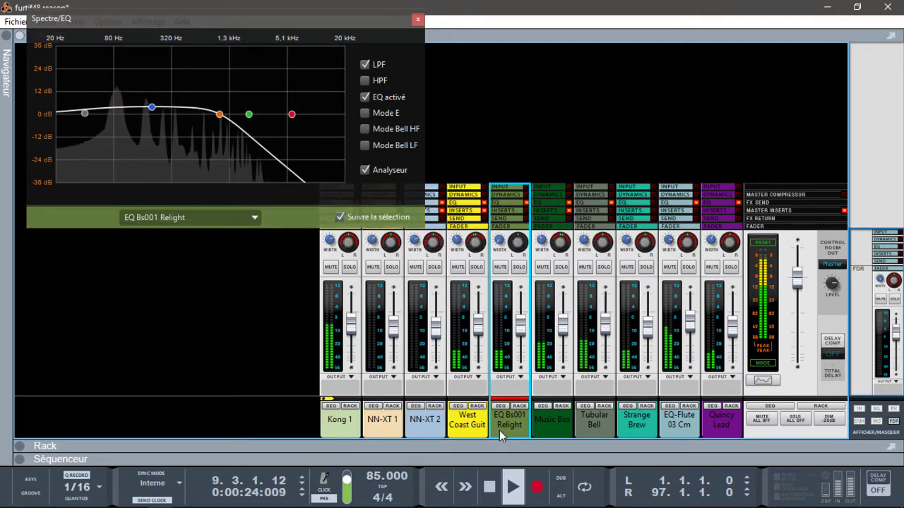
Step: Inspect the EQ curves of Music Box, Tubular Bell, Strange Brew, EQ-Flute 03 Cm and Quincy Lead, and the master channel's spectrum
click(544, 432)
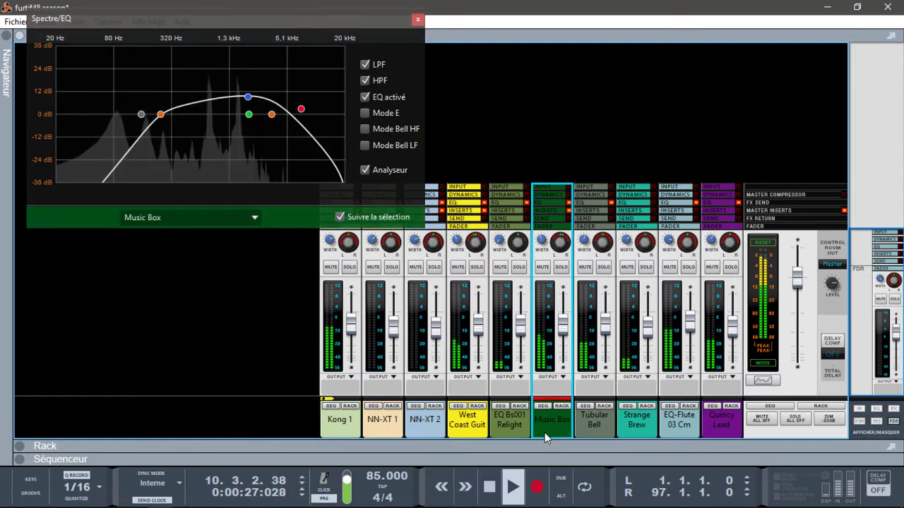
click(600, 436)
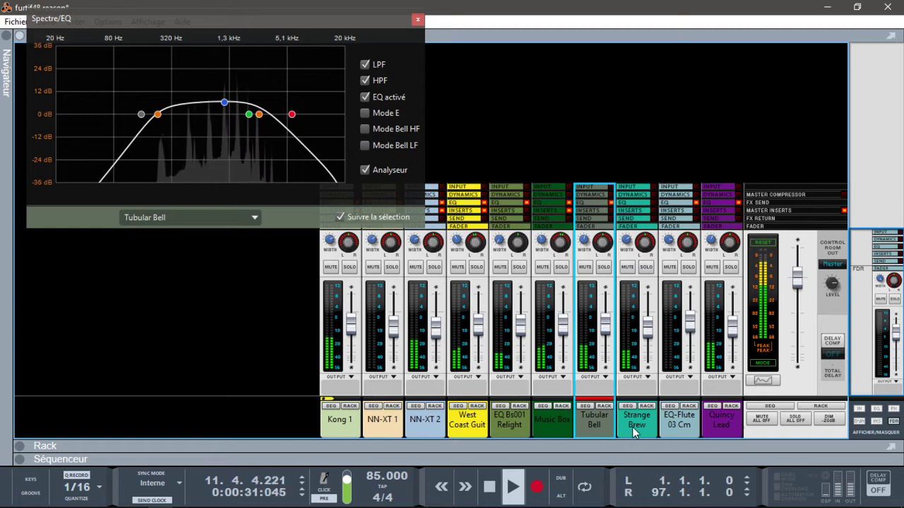
click(632, 426)
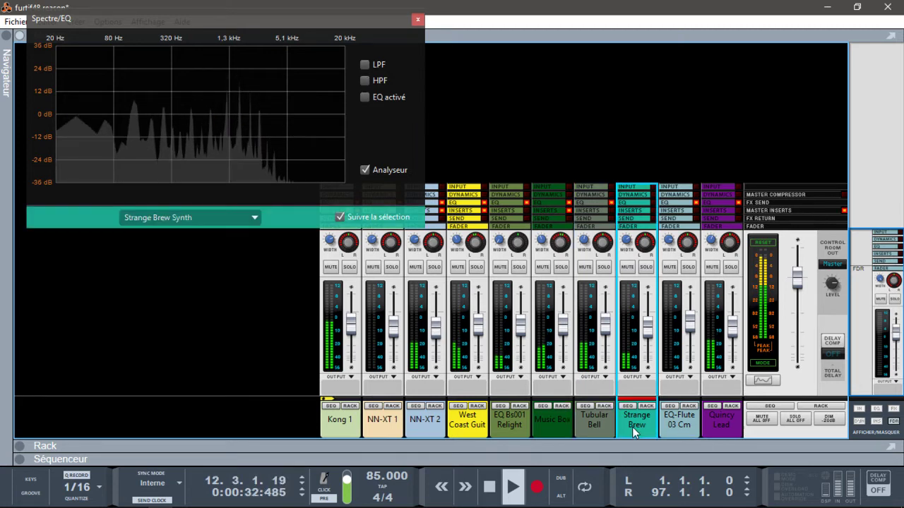
click(683, 424)
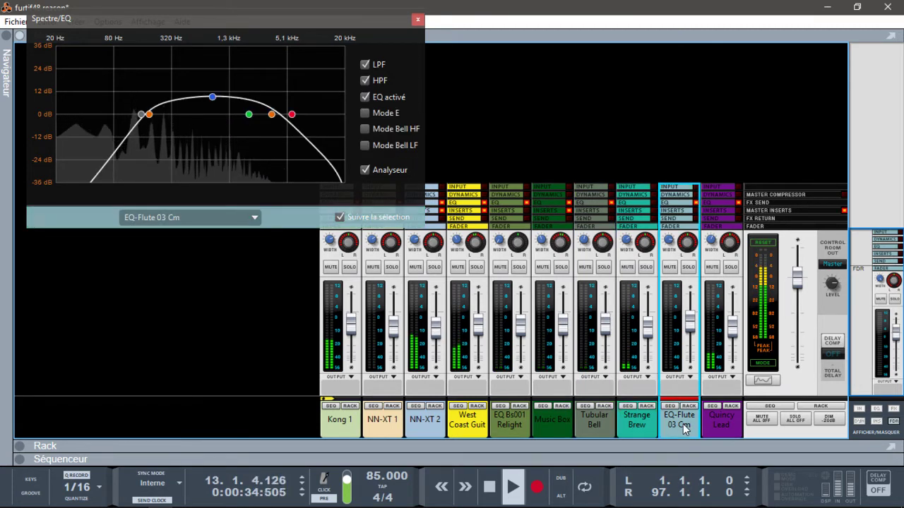
click(727, 428)
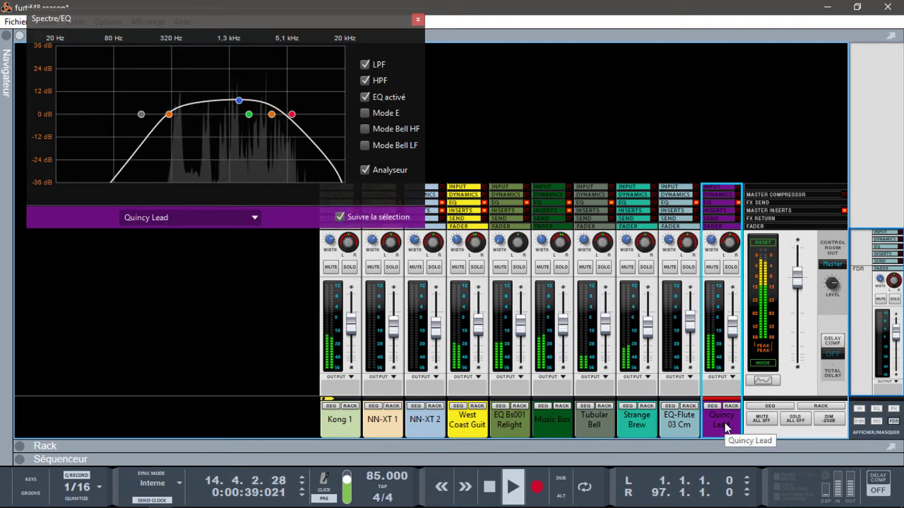
click(764, 381)
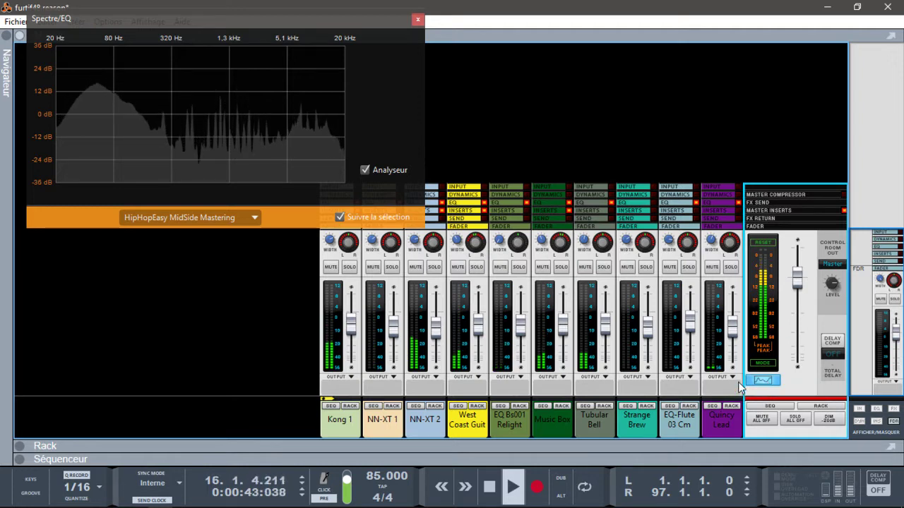
Step: Switch to the rack without the spectrum window and inspect the Gem EQ550-64 plugin's settings in the master inserts, closing it when done
key(F6)
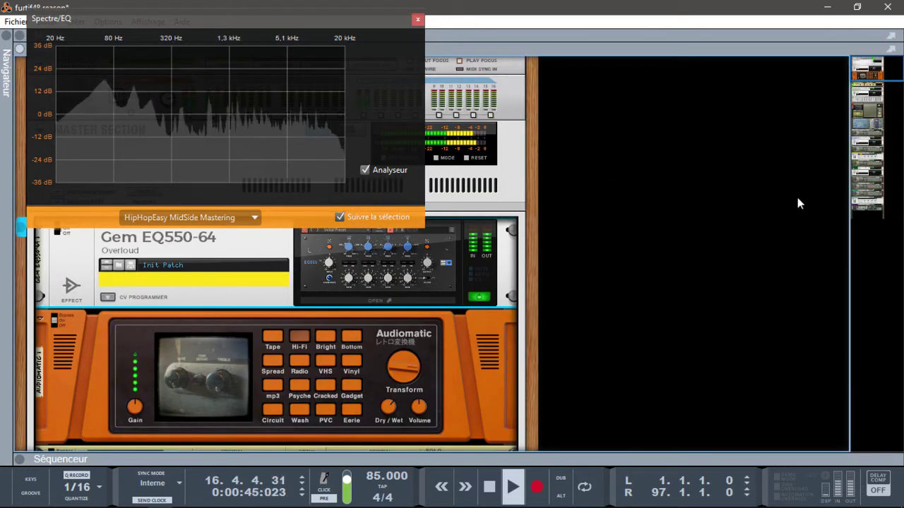
click(417, 19)
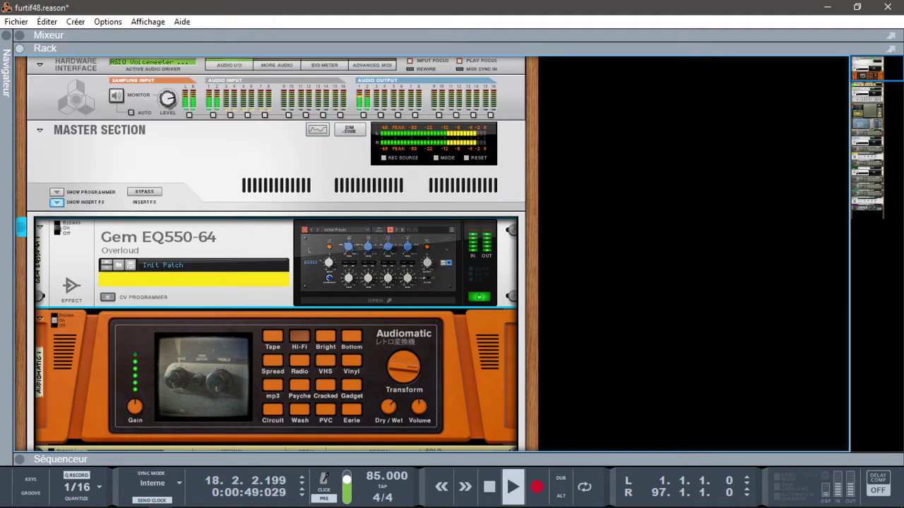
click(421, 307)
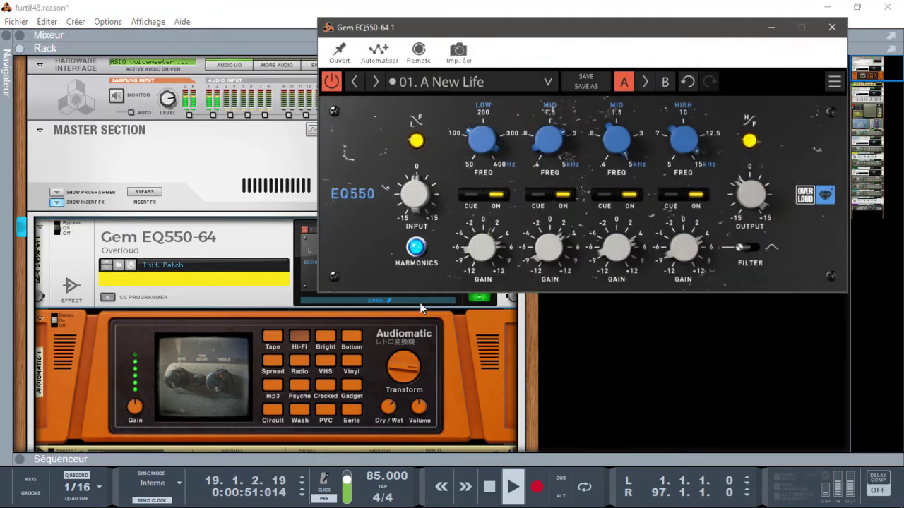
drag(653, 30, 587, 32)
click(873, 67)
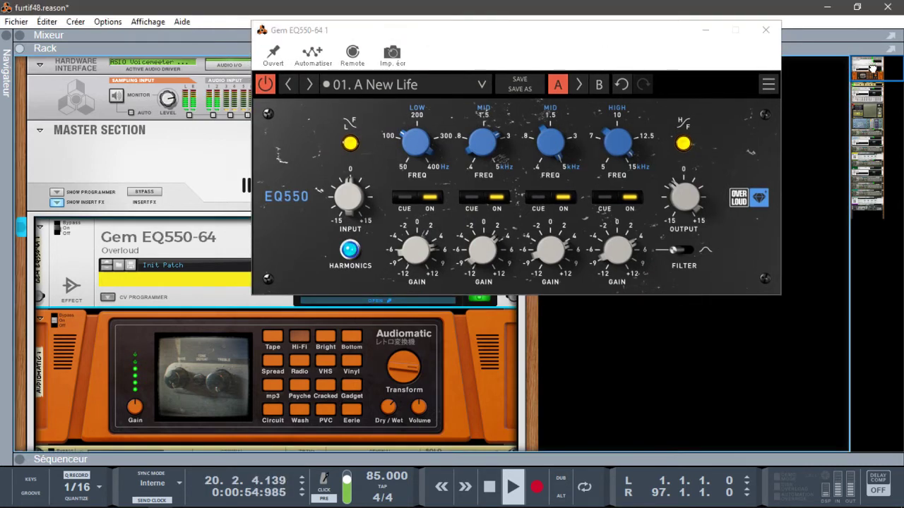
click(765, 30)
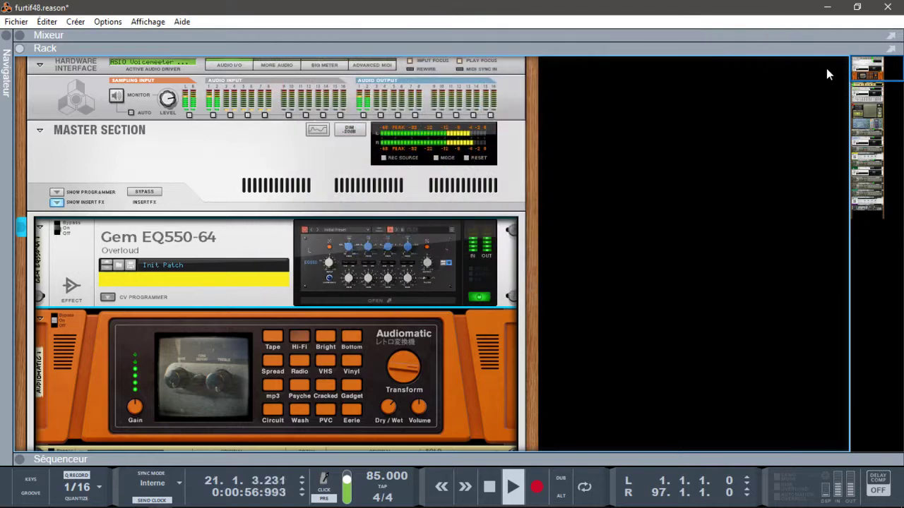
Step: View the Kickbox plugin's settings in Kong 1's insert effects, and close its window when done
drag(864, 67, 867, 87)
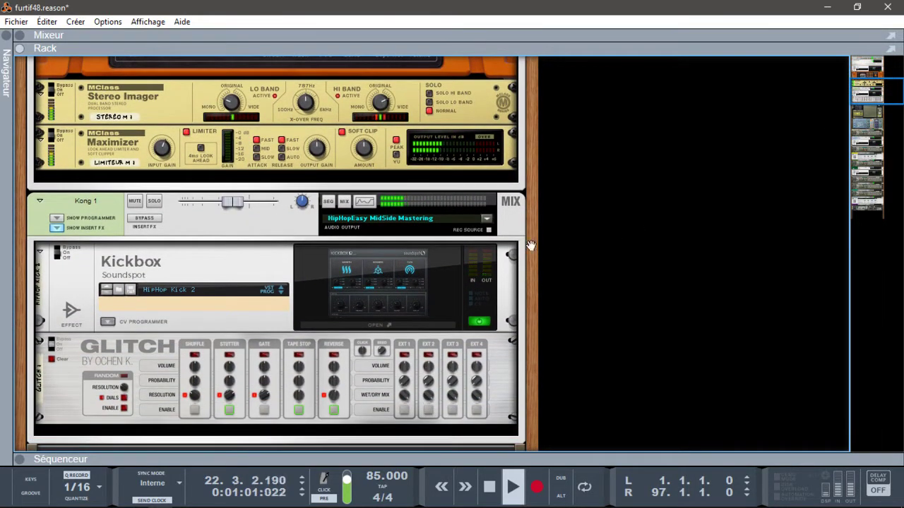
click(433, 325)
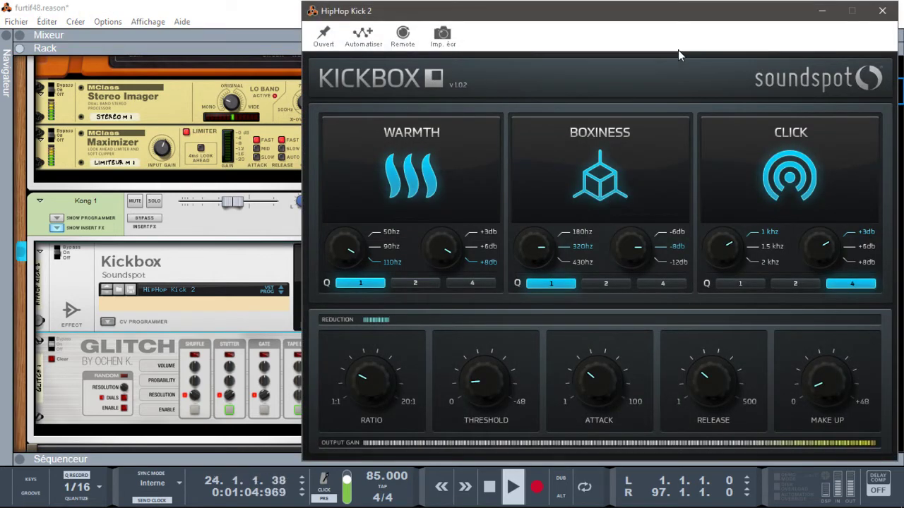
click(883, 11)
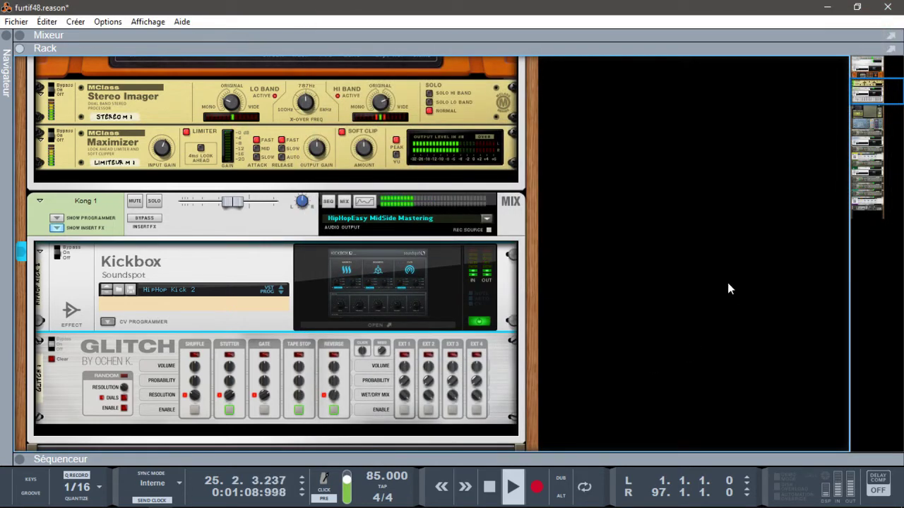
Step: Hide the drum and FX section of the MPC FURTIF Kong device in the rack
drag(863, 94, 867, 123)
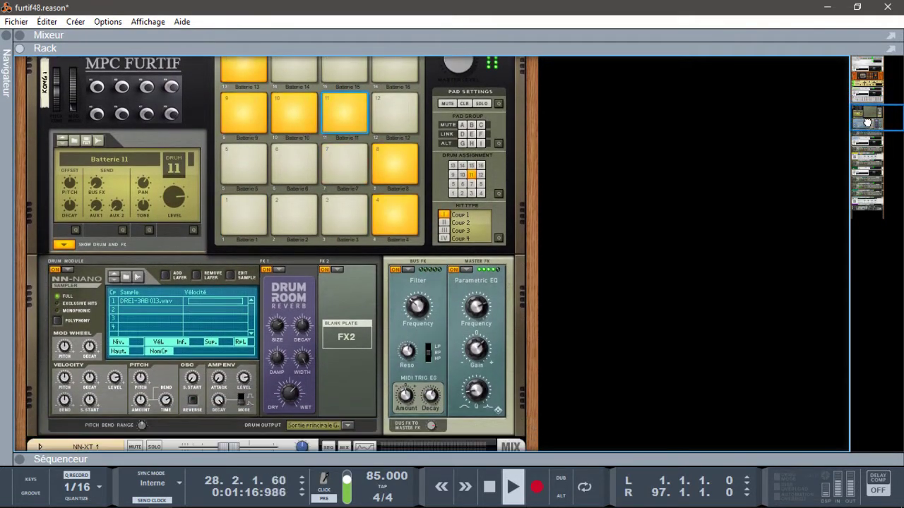
click(66, 245)
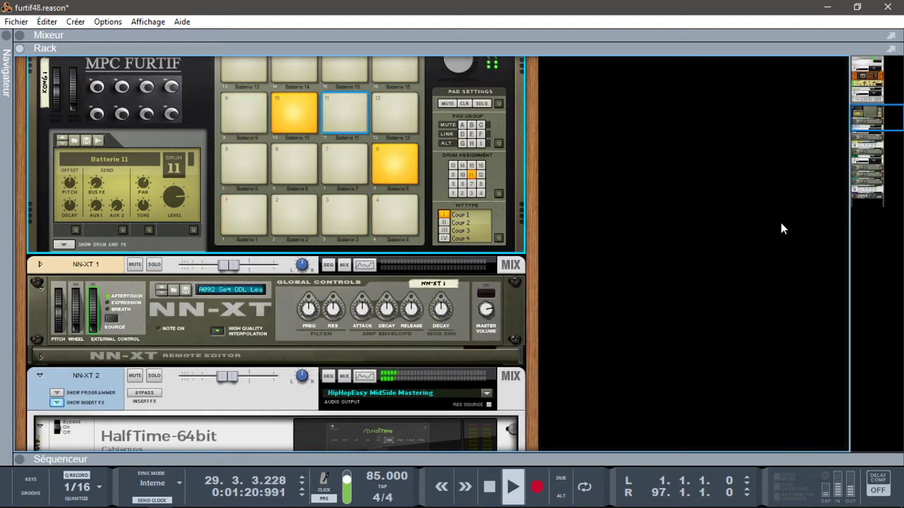
Step: View the HalfTime plugin's settings in NN-XT 2's insert effects, and close its window when done
drag(865, 113, 869, 125)
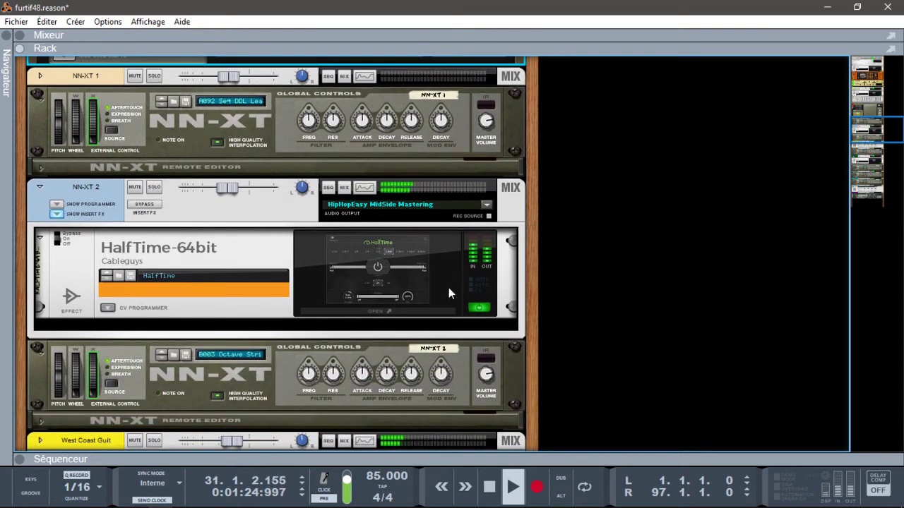
click(414, 312)
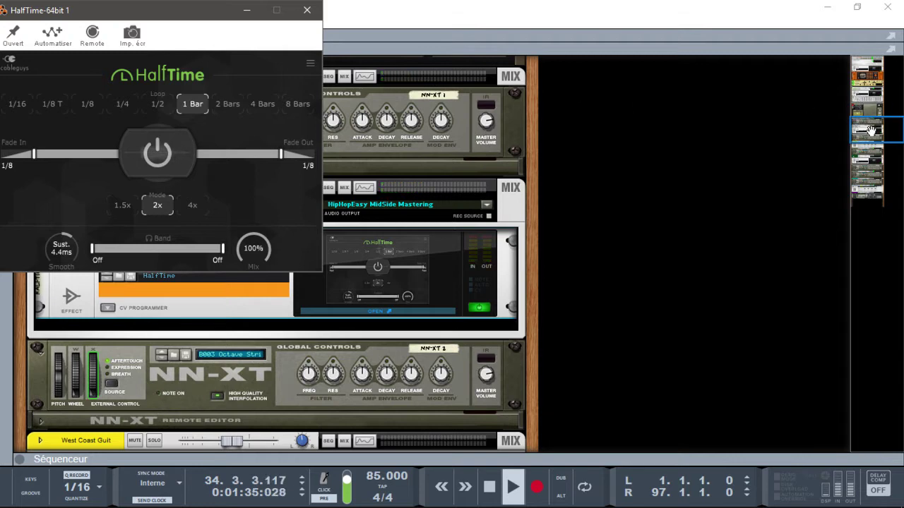
drag(870, 129, 874, 138)
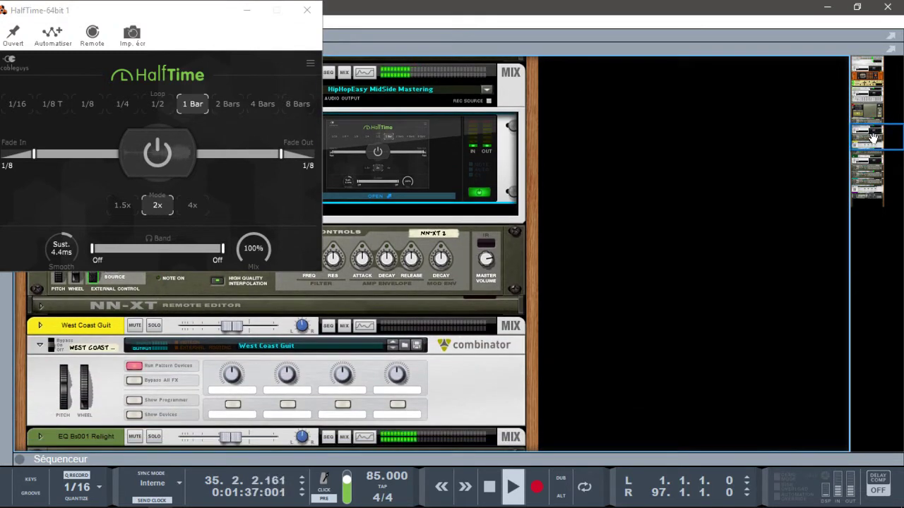
click(306, 10)
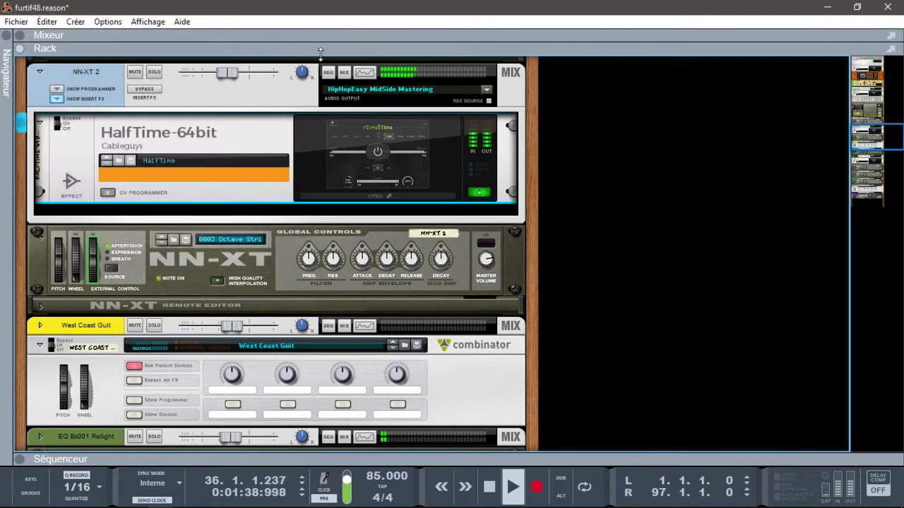
Step: View the PanCake2 panning curve in the Music Box channel's insert effects, and close the plugin window when done
drag(878, 137, 879, 162)
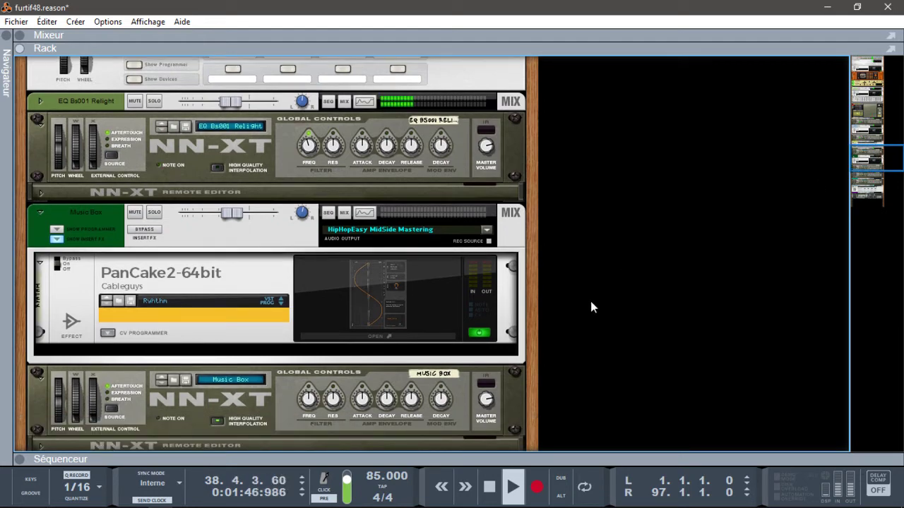
click(387, 338)
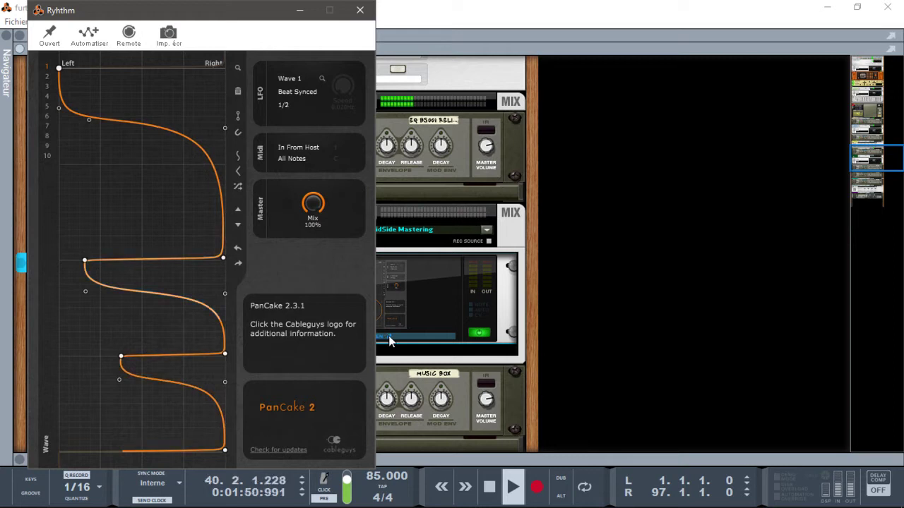
click(360, 11)
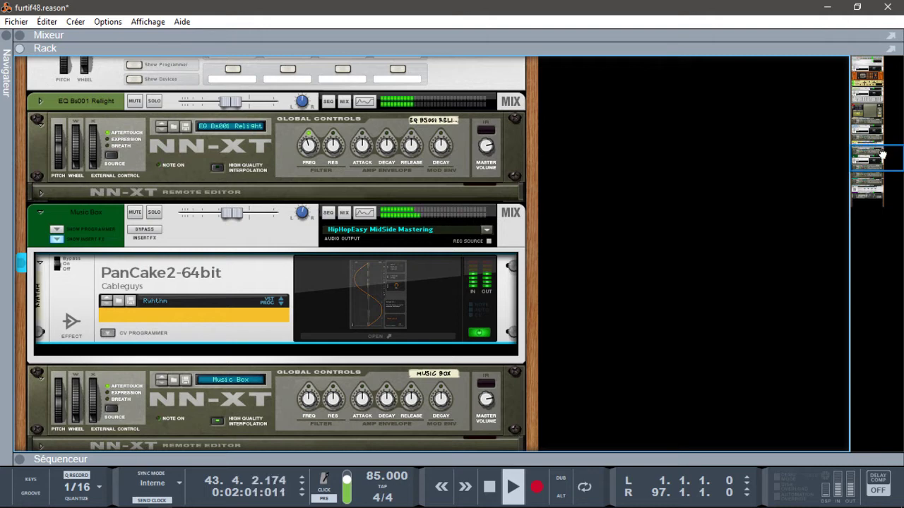
Step: Expand the EQ-Flute 03 Cm mix channel in the rack and show its insert effects section
drag(882, 155, 892, 187)
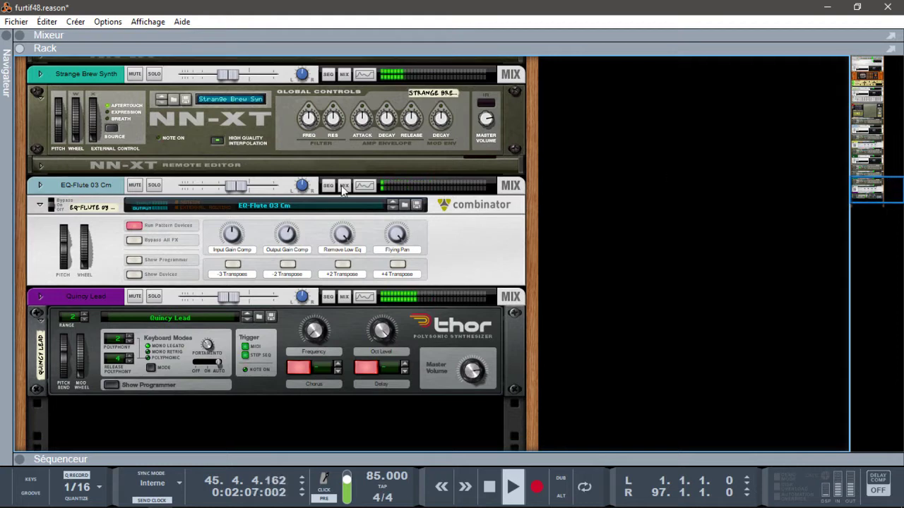
click(40, 186)
click(56, 212)
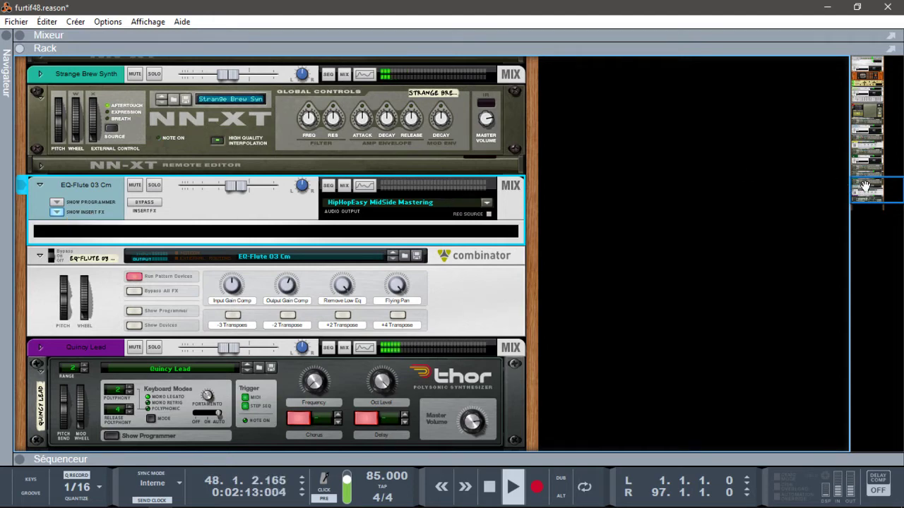
Step: Select the Glitch effect in Kong 1's inserts and view the whole arrangement with the Glitch automation lanes in the sequencer
drag(866, 186, 851, 95)
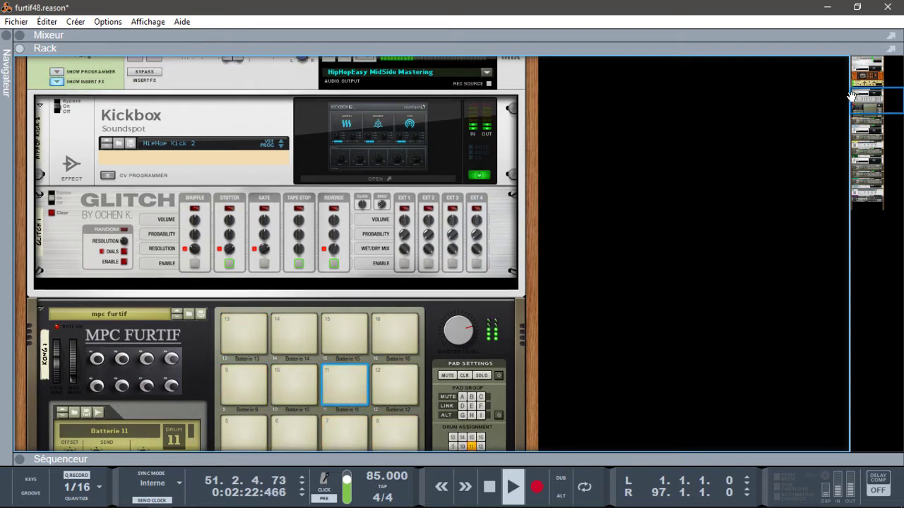
click(493, 222)
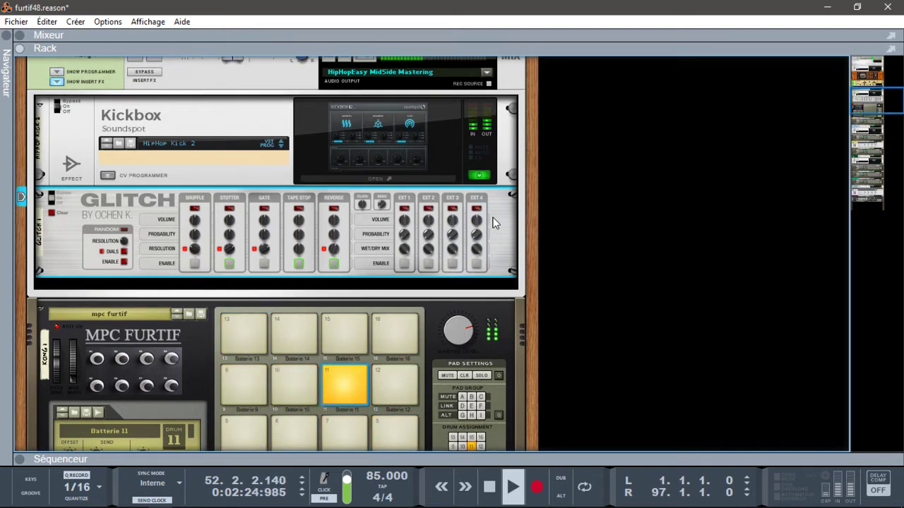
key(F7)
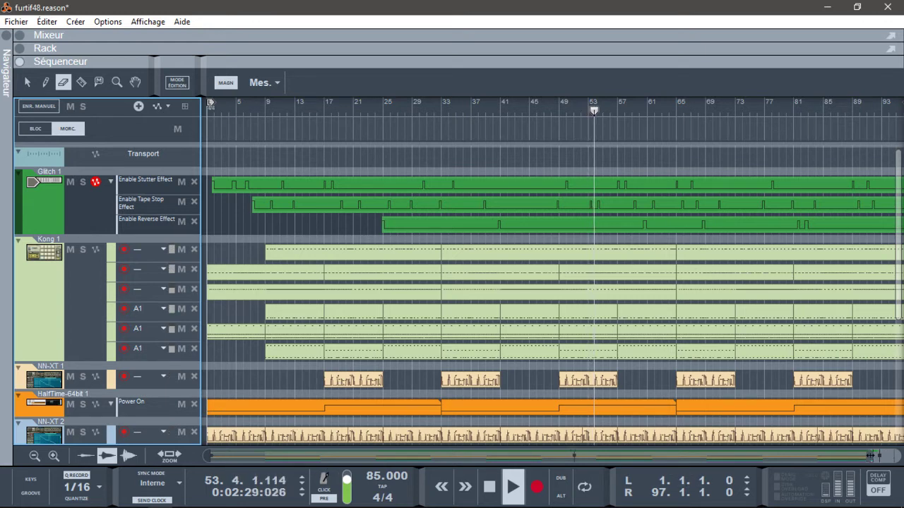
drag(871, 456, 887, 453)
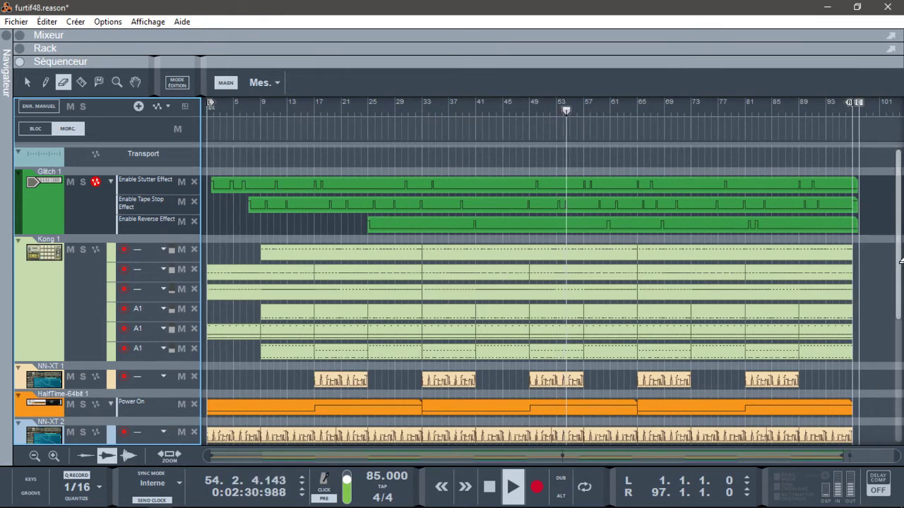
Step: Switch to the Selection tool and look over all the tracks of the sequencer arrangement, from the Glitch automation to Quincy Lead
click(27, 82)
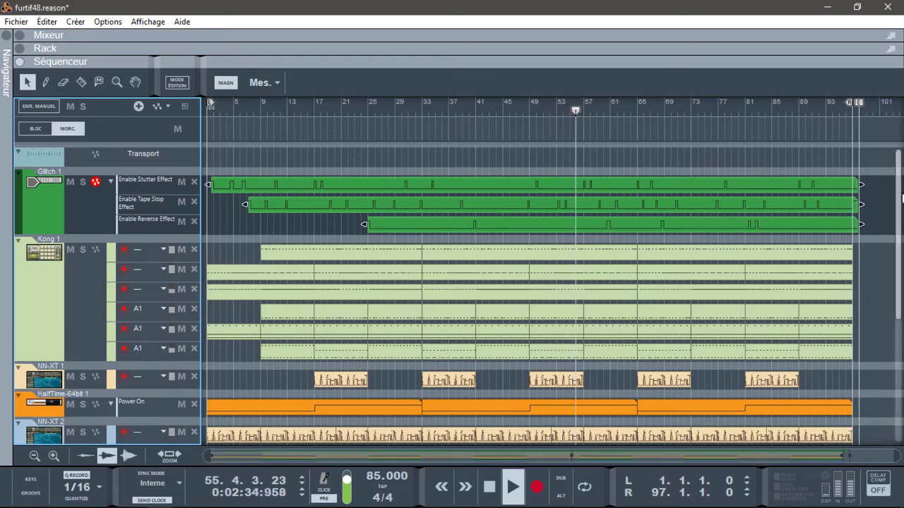
drag(899, 193, 899, 297)
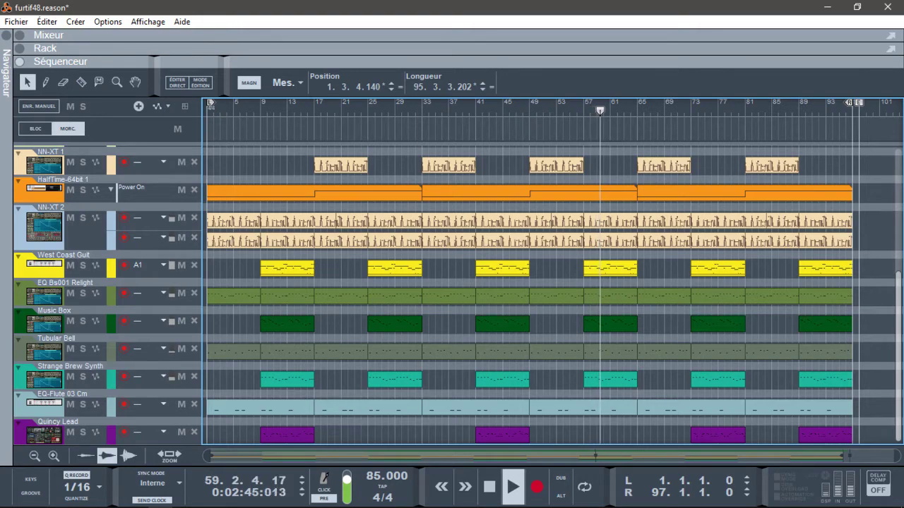
drag(899, 296, 899, 176)
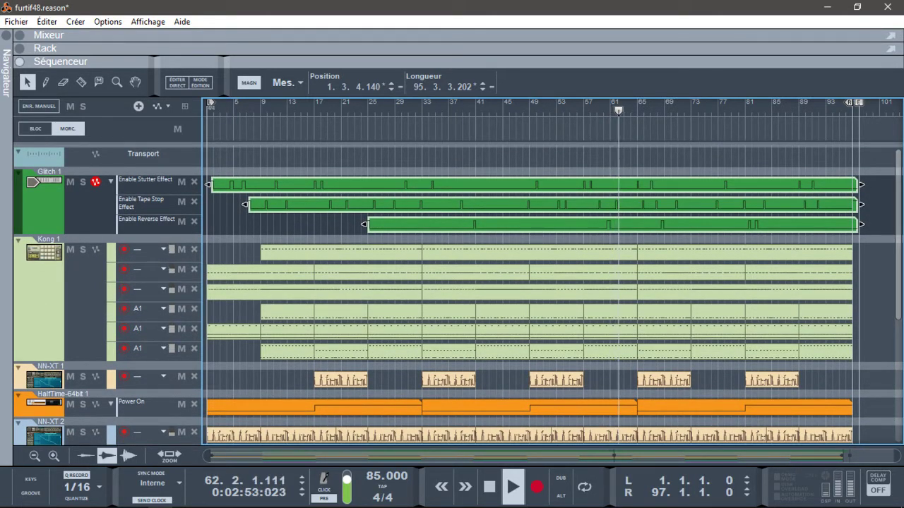
Step: In the full mixer, view the effect sends and dynamics sections in turn, leaving only the channel EQ section shown above the faders
key(F5)
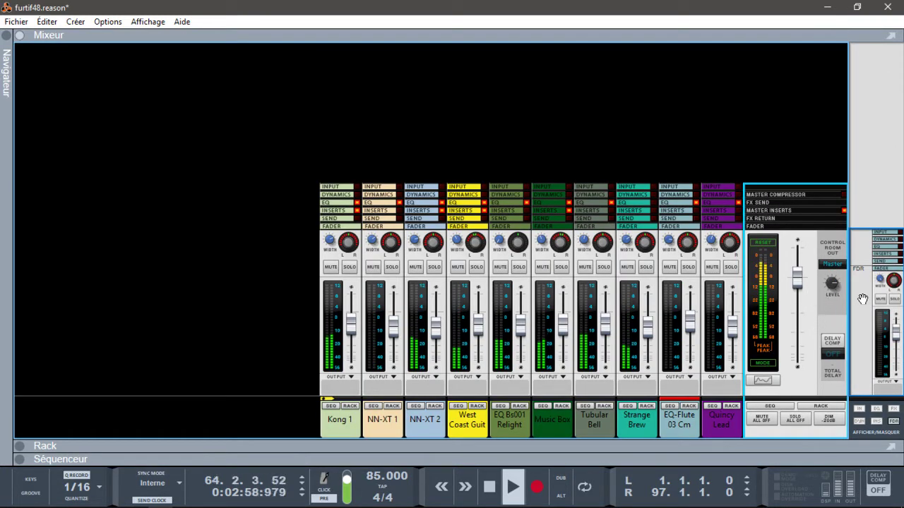
click(893, 410)
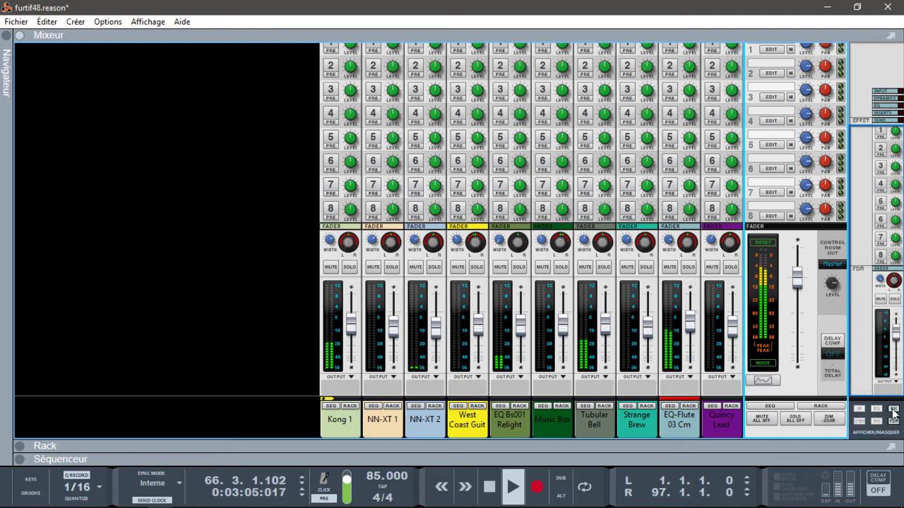
click(894, 411)
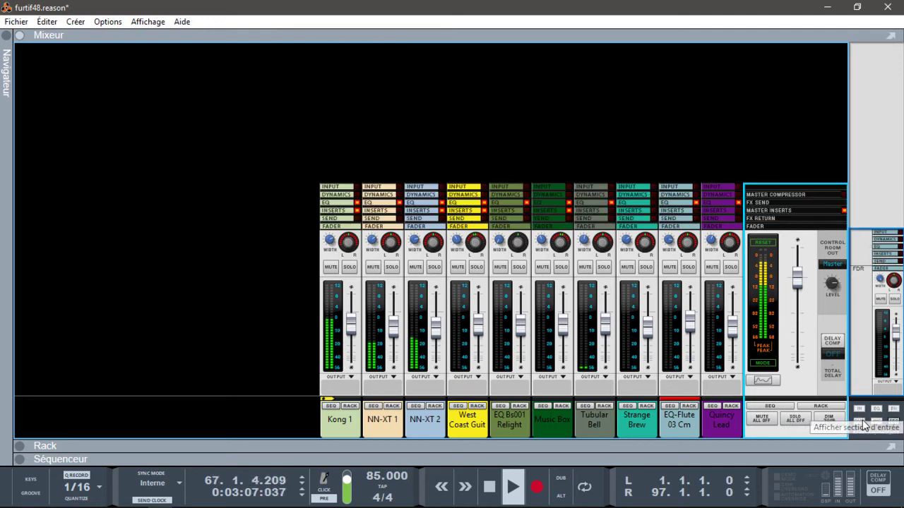
click(860, 422)
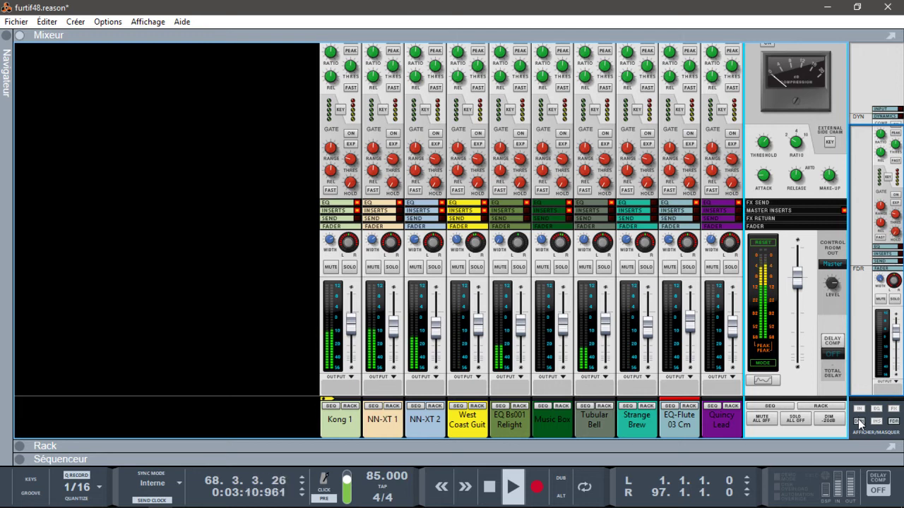
click(858, 421)
click(876, 410)
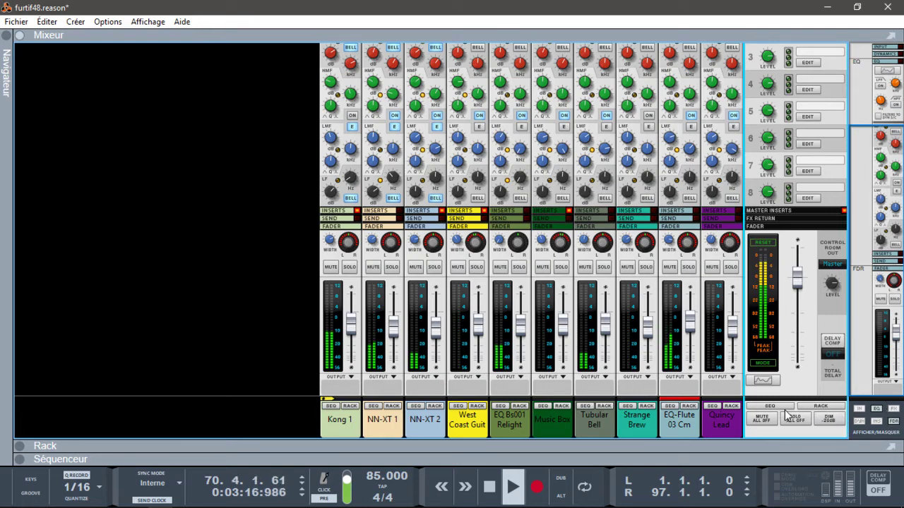
Step: View the master section's insert effects in the rack and the Gem EQ550-64 plugin's settings, and dismiss its window when done
key(F6)
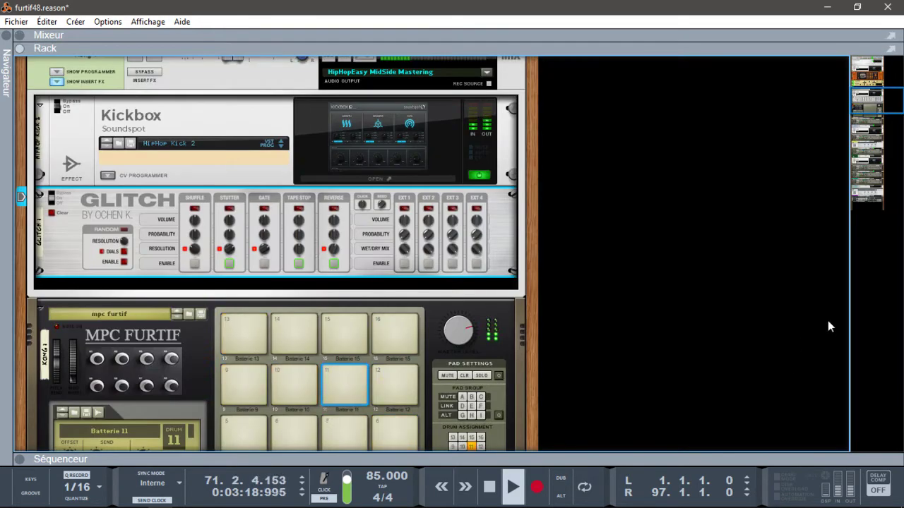
drag(864, 99, 855, 73)
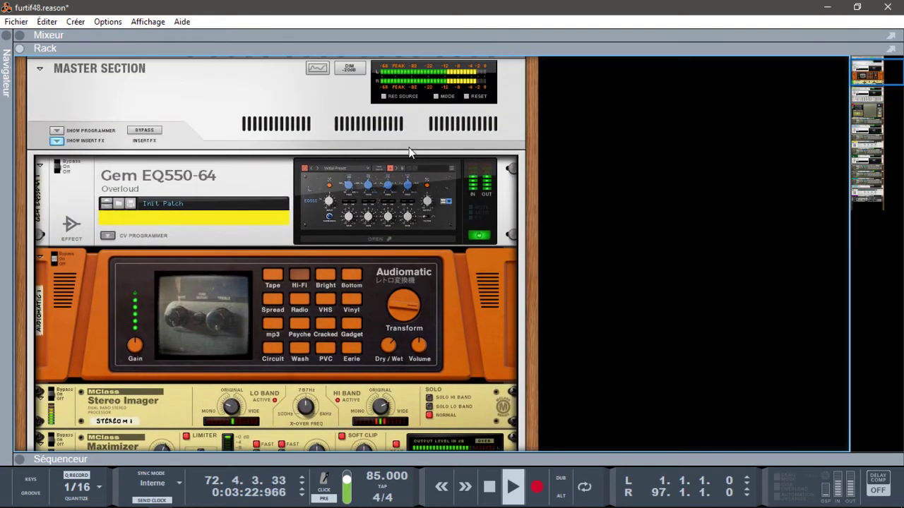
click(389, 240)
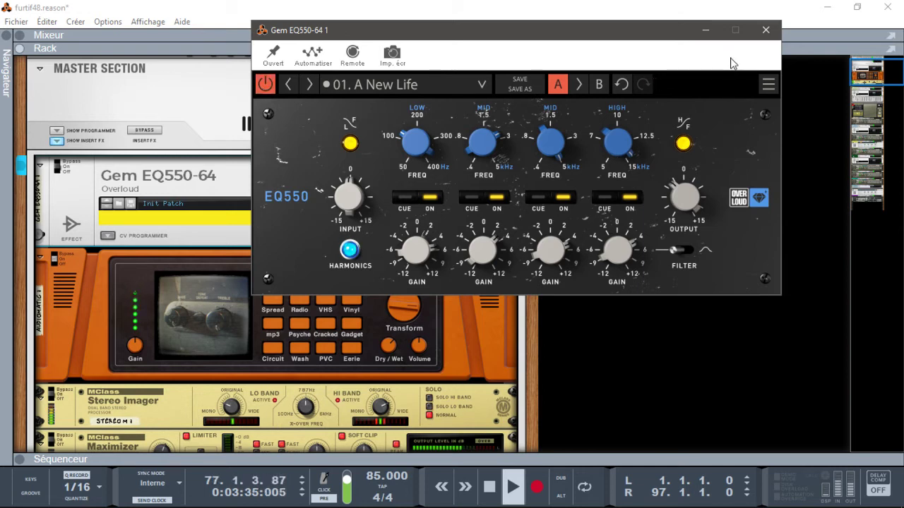
drag(672, 33, 711, 66)
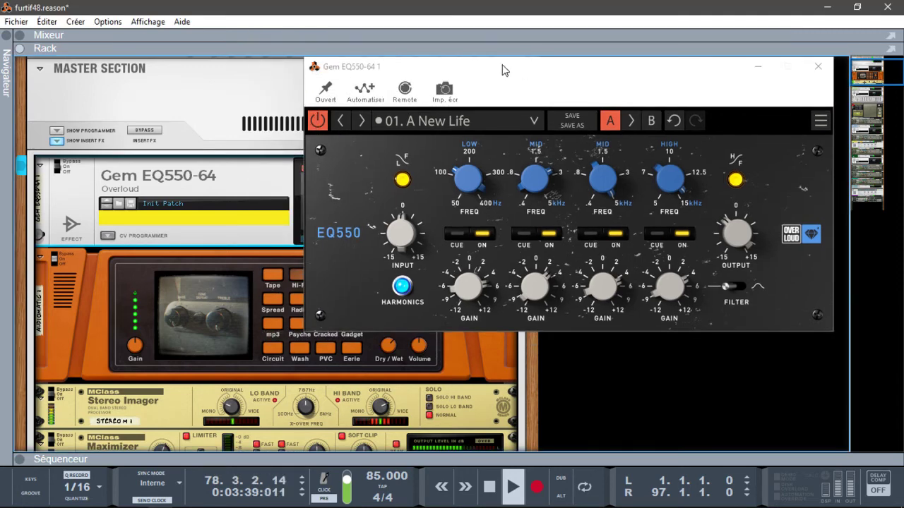
click(279, 86)
Step: Display the mixer and the sequencer together, with the rack collapsed
key(F7)
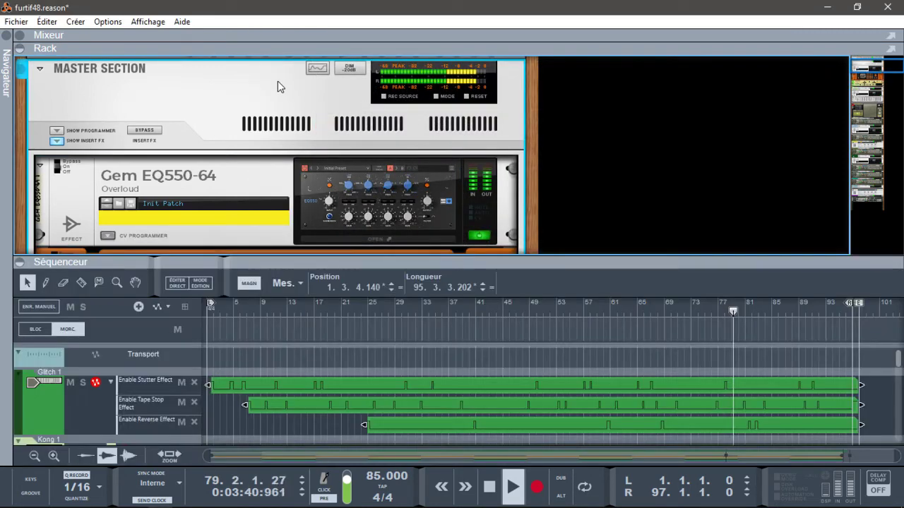
key(F5)
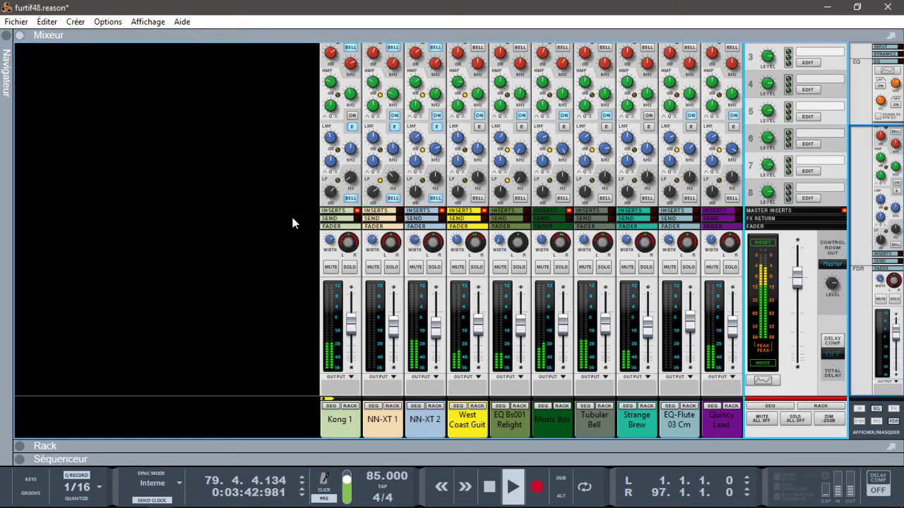
click(22, 463)
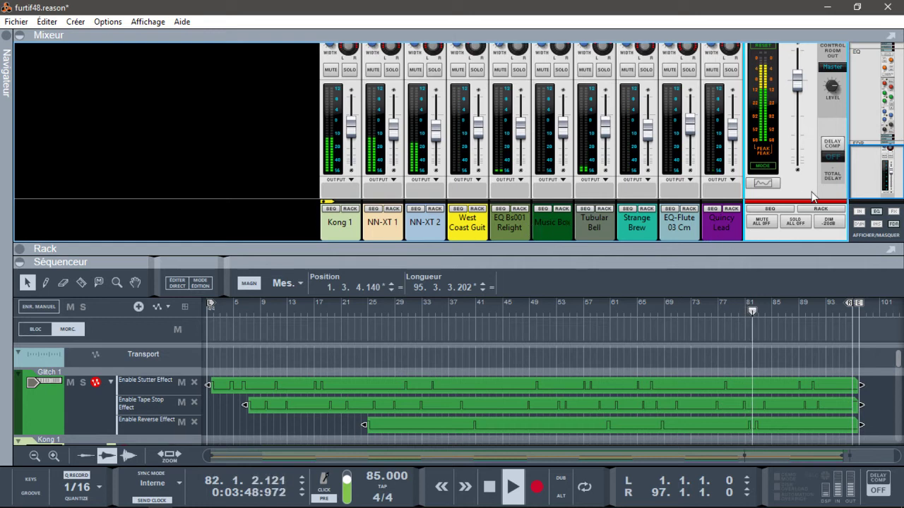
Step: Show the mixer's insert and effect send sections in place of the EQ, and view the master inserts' controls down to the patch selector
click(877, 225)
click(895, 215)
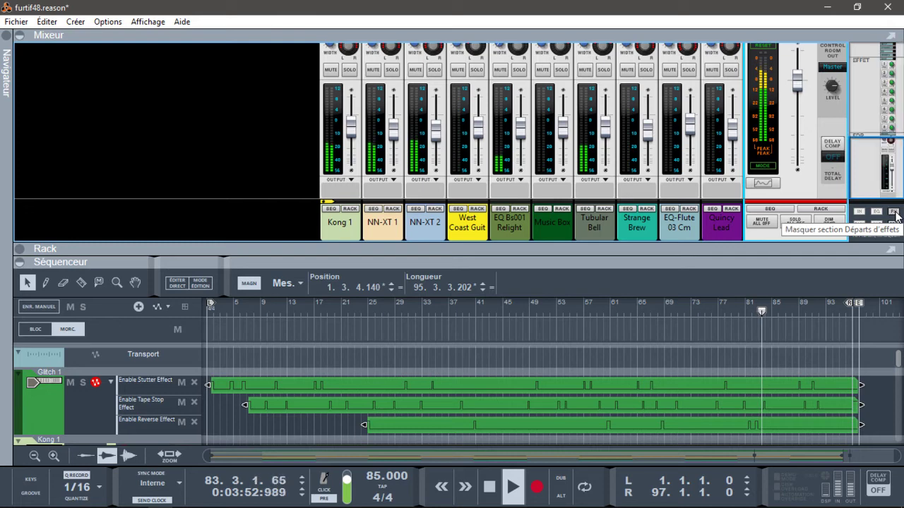
click(877, 117)
drag(877, 117, 890, 47)
click(876, 225)
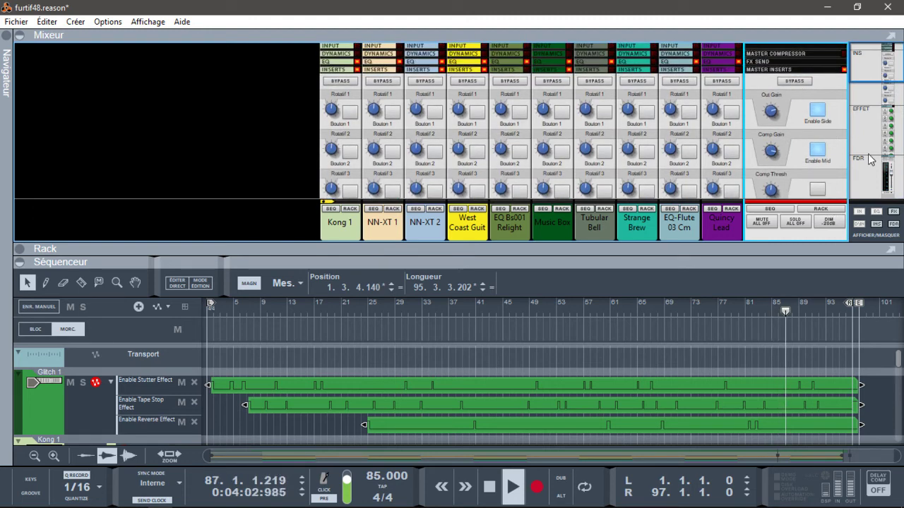
drag(876, 55, 880, 90)
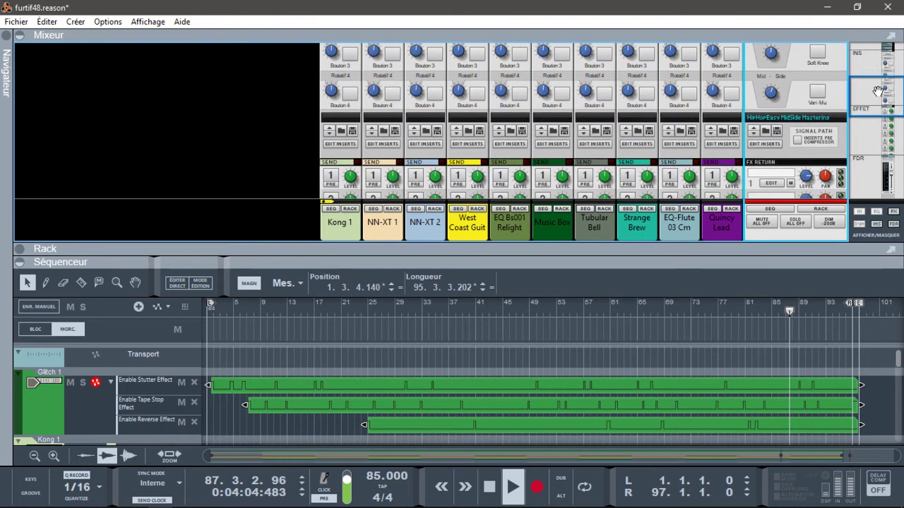
Step: Browse the Mid-Side Mastering patches for the master inserts, show those inserts in the rack, and close the browser without loading anything
click(768, 134)
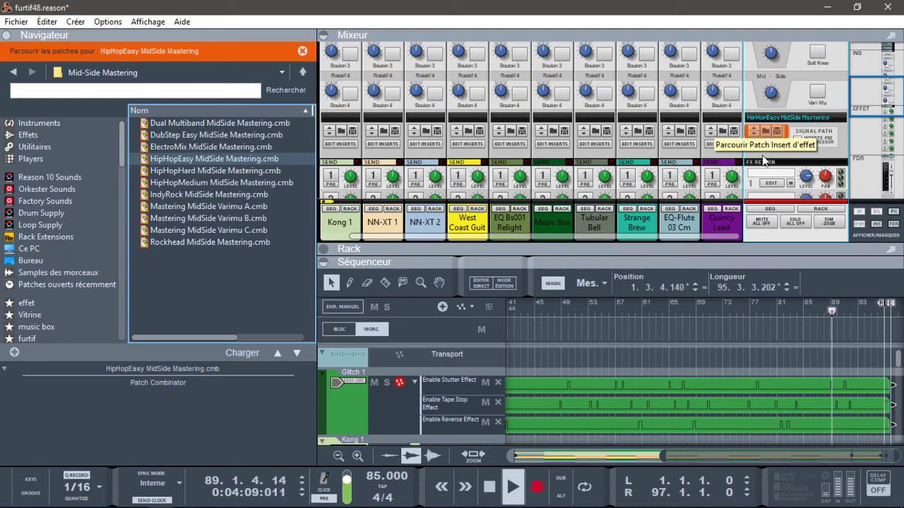
click(764, 145)
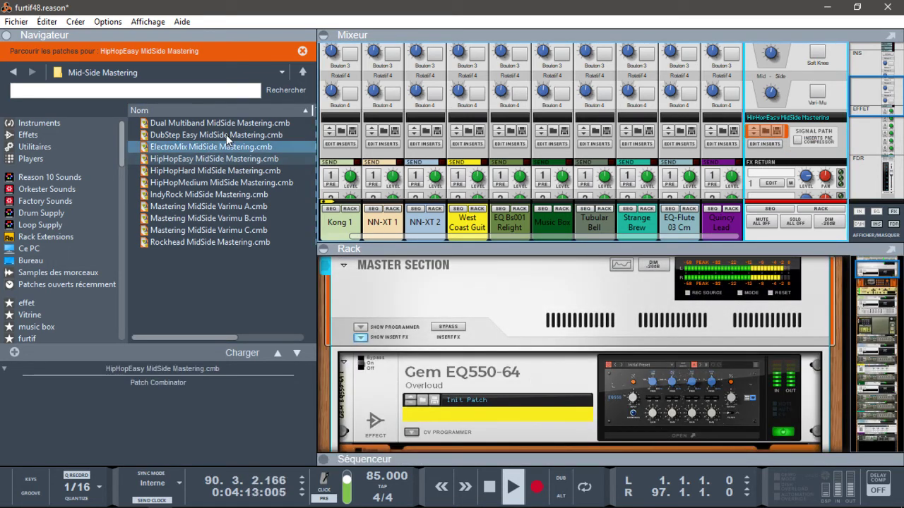
click(6, 35)
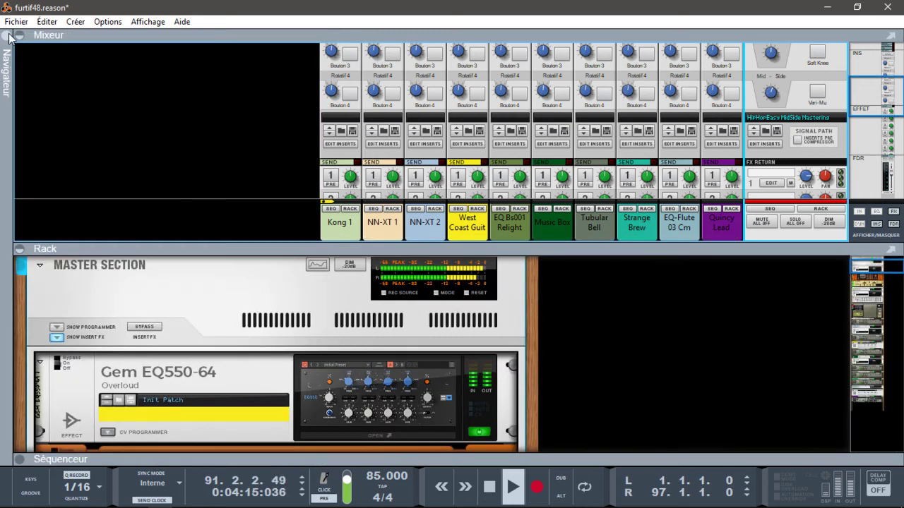
Step: Reopen the Gem EQ550-64 settings, move the window clear of the master channel, and bring the mixer's faders into view
click(368, 435)
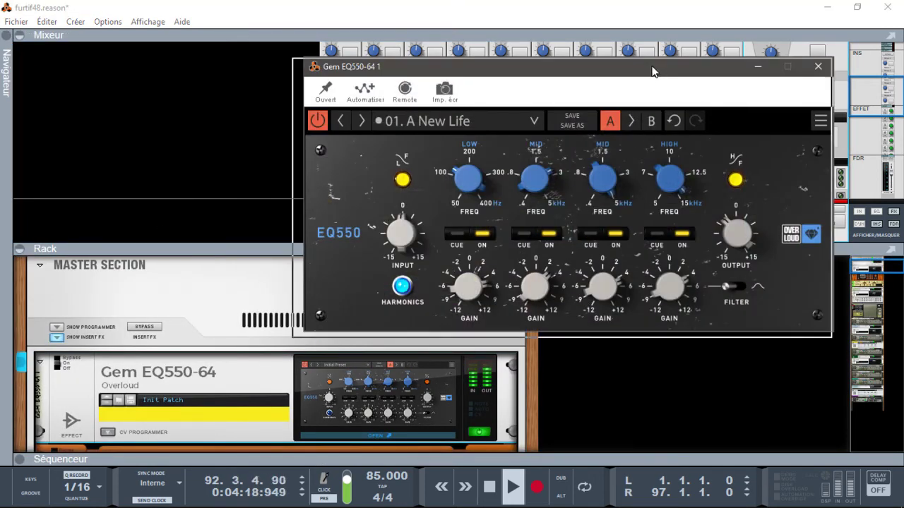
drag(656, 67, 359, 40)
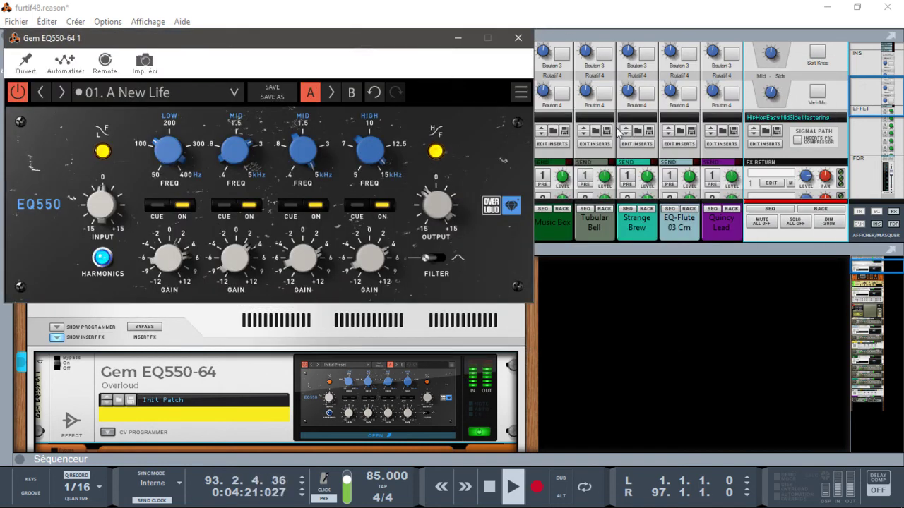
drag(874, 100, 876, 192)
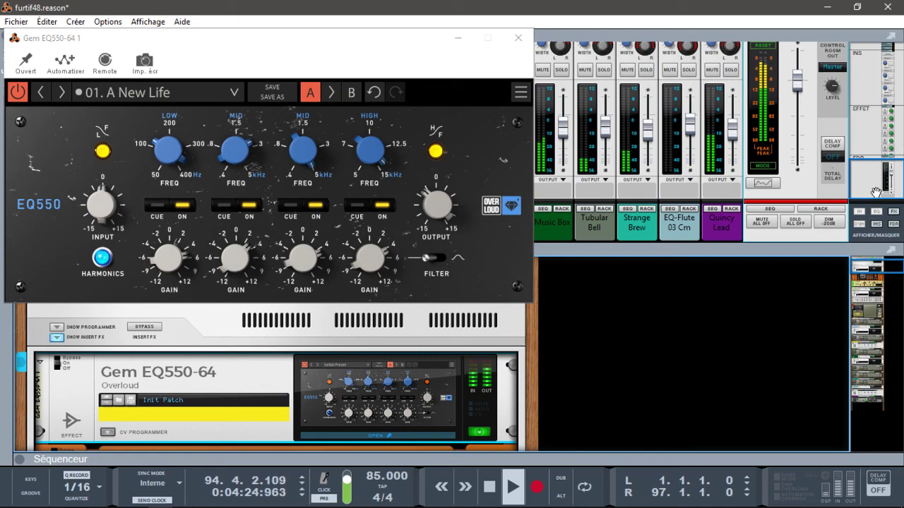